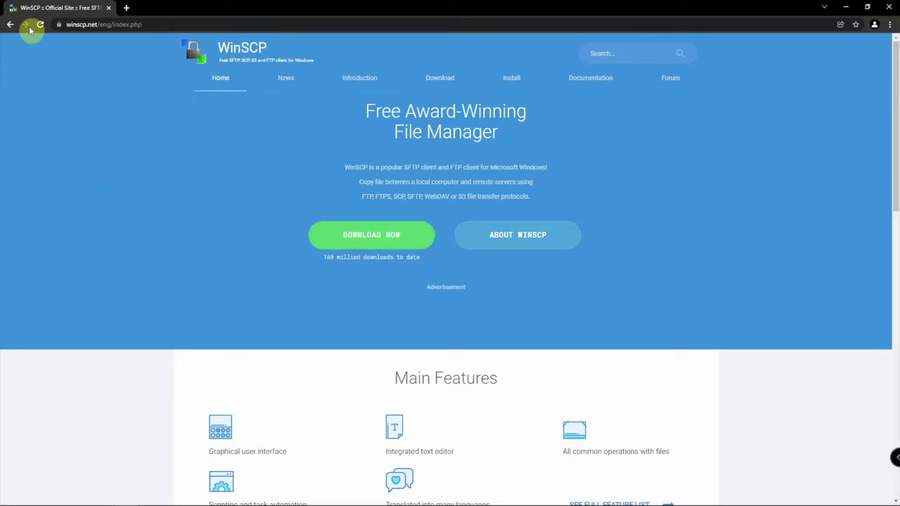
Step: Download the WinSCP 5.19.5 installer from winscp.net and run it
{"action": "left_click_drag", "start_coordinate": [70, 24], "coordinate": [199, 42]}
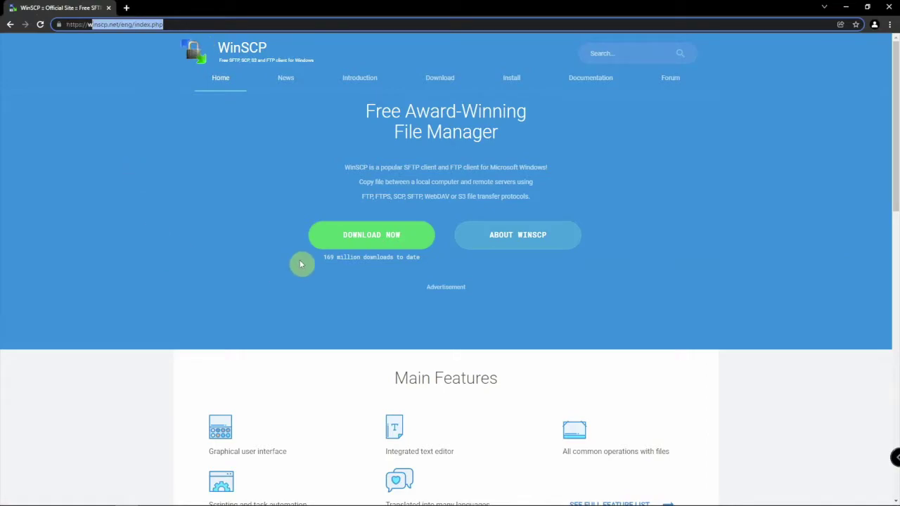
{"action": "left_click", "coordinate": [372, 239]}
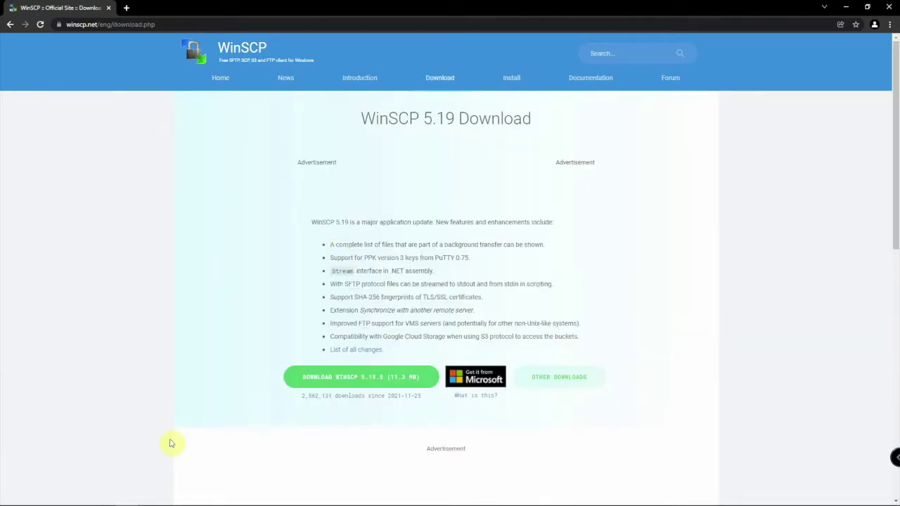
{"action": "left_click", "coordinate": [374, 378]}
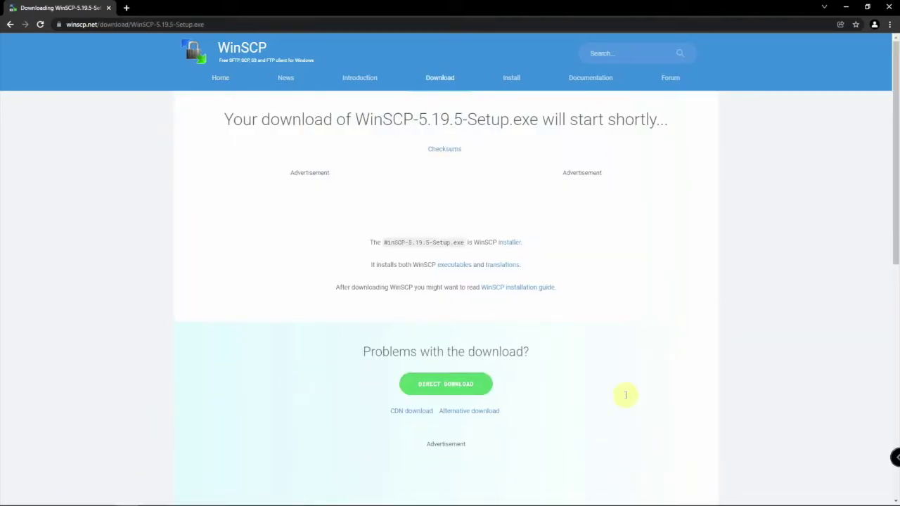
{"action": "left_click", "coordinate": [62, 490]}
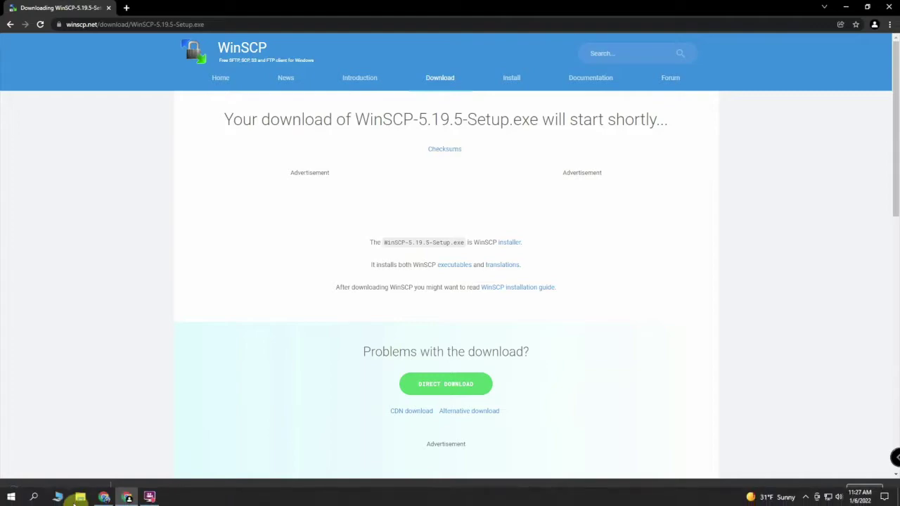
Step: Install WinSCP with the recommended full upgrade and finish setup by launching it without opening the Getting started page
{"action": "left_click", "coordinate": [469, 267]}
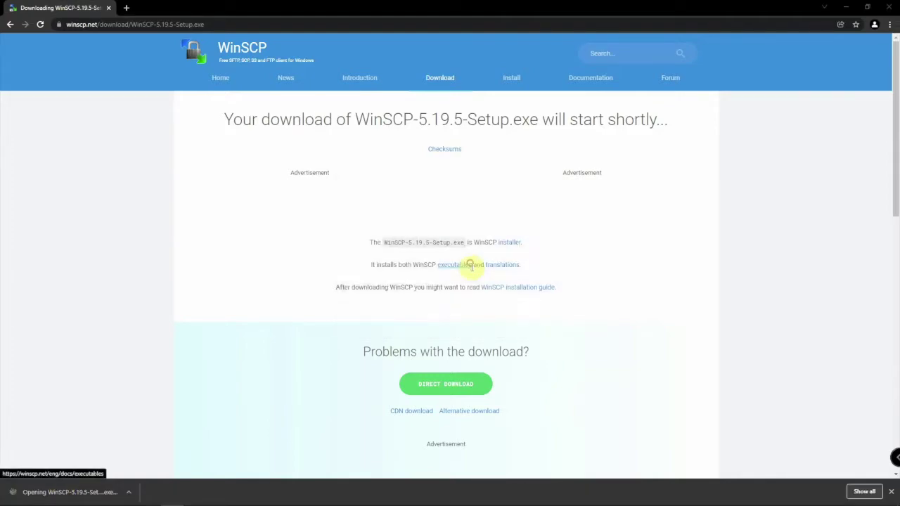
{"action": "left_click", "coordinate": [526, 349]}
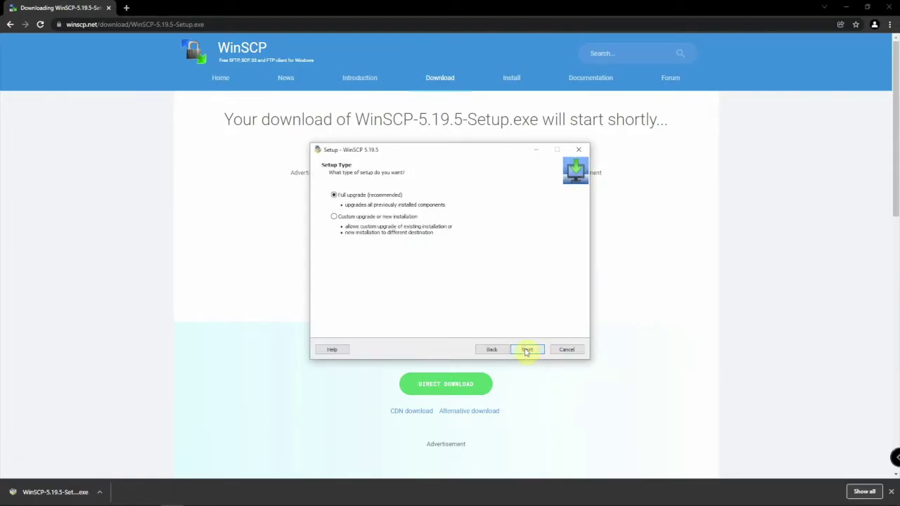
{"action": "left_click", "coordinate": [527, 349]}
{"action": "left_click", "coordinate": [525, 349]}
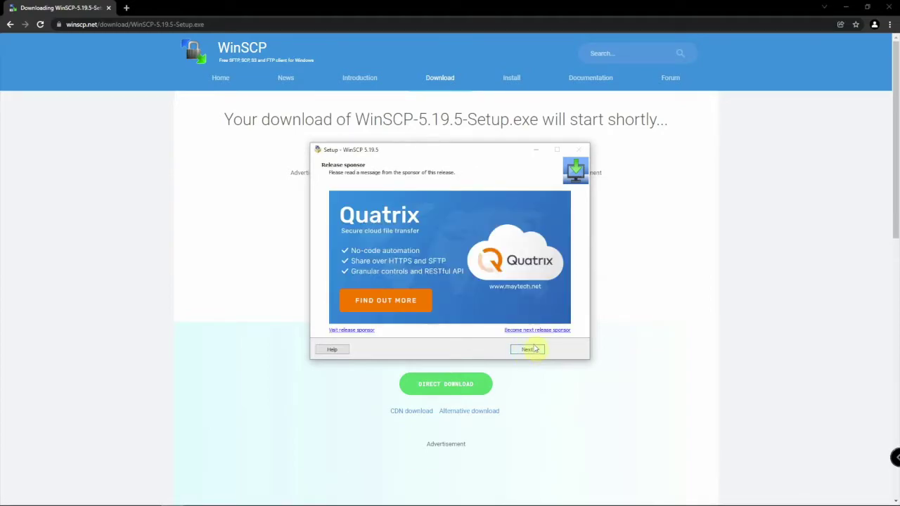
{"action": "left_click", "coordinate": [532, 348]}
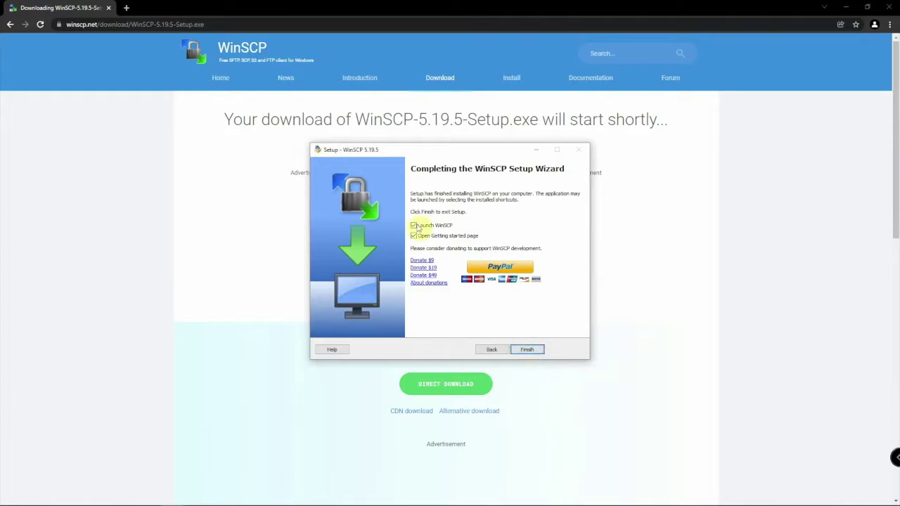
{"action": "left_click", "coordinate": [414, 236]}
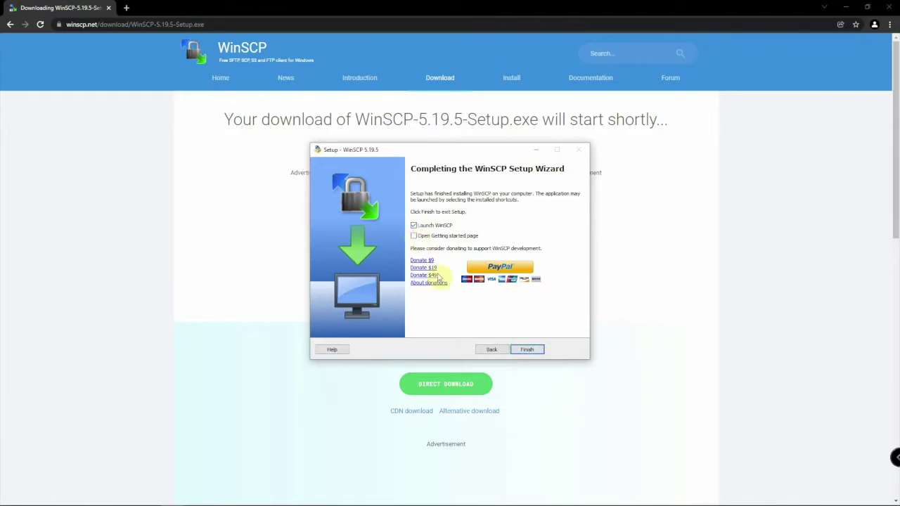
{"action": "left_click", "coordinate": [526, 350]}
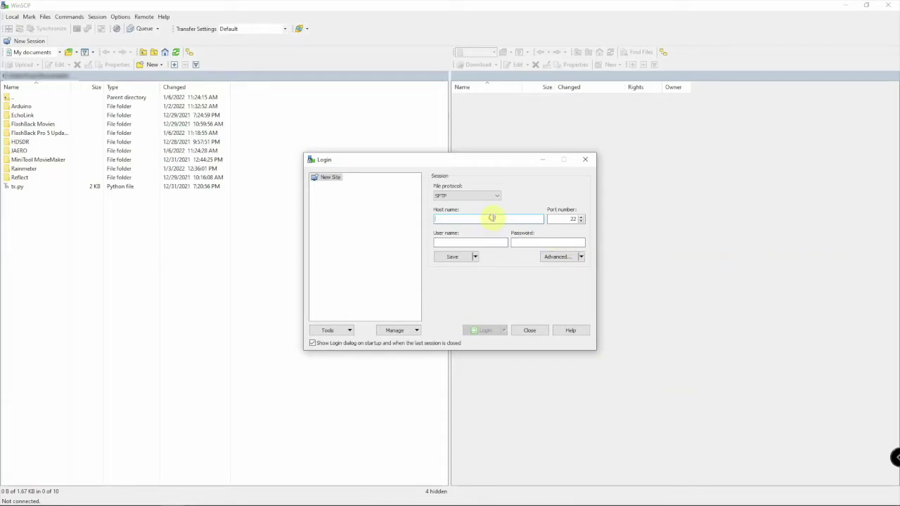
Step: Log in over SFTP to host 10.1.2.170 on port 22 as user pi, entering the account password
{"action": "type", "text": "10.1.2.170"}
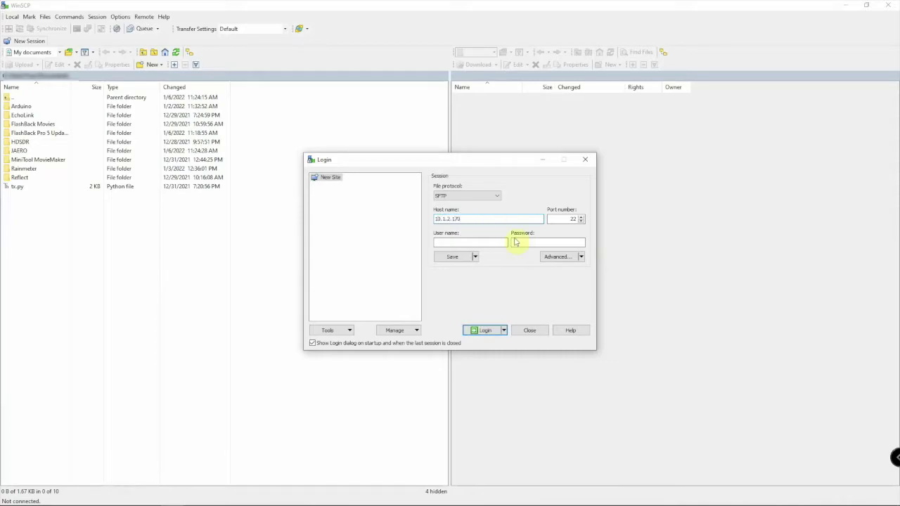
{"action": "left_click", "coordinate": [489, 240]}
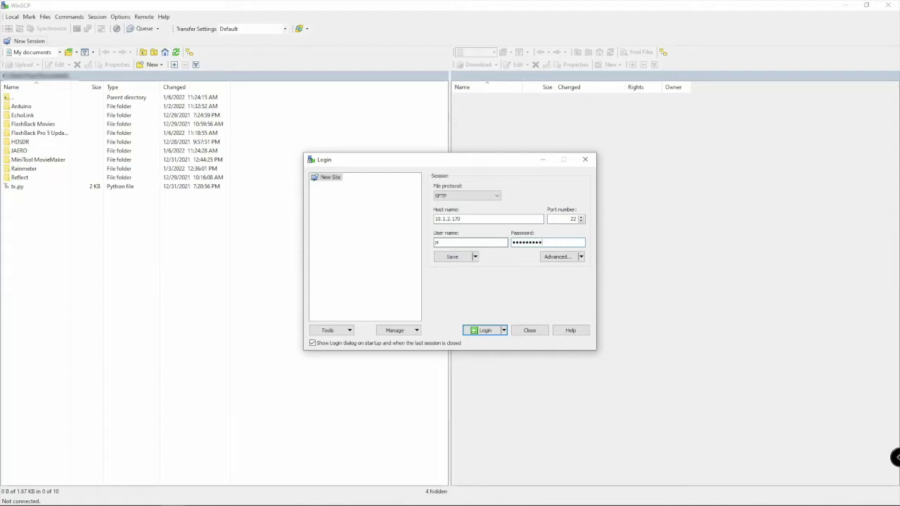
{"action": "key", "text": "Return"}
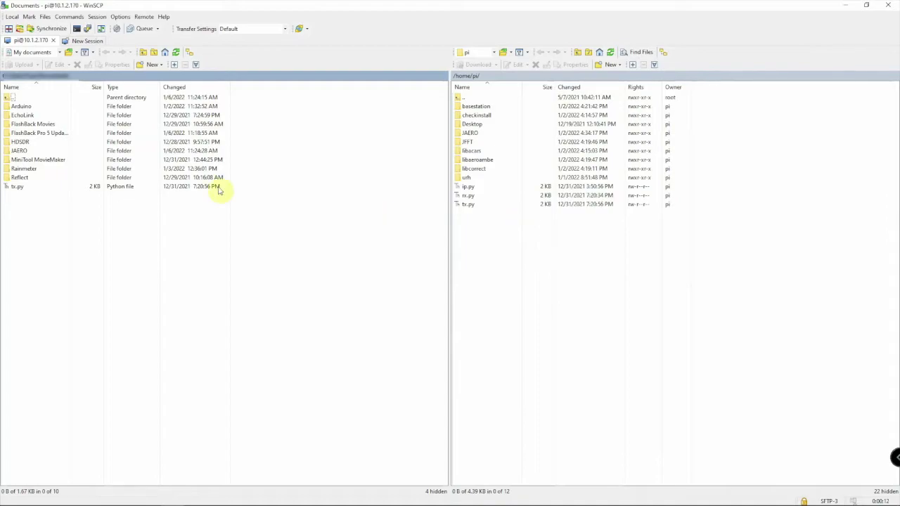
Step: Delete tx.py from the remote /home/pi/ folder
{"action": "left_click", "coordinate": [468, 205]}
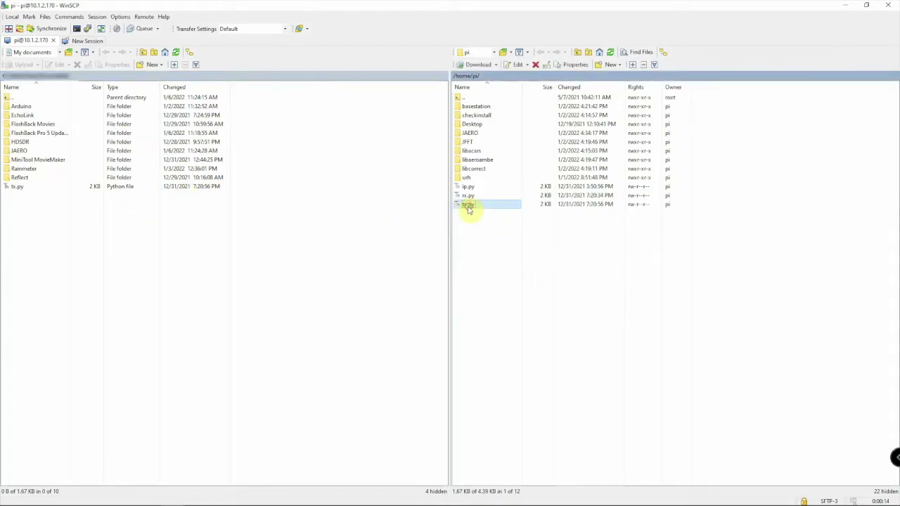
{"action": "right_click", "coordinate": [468, 208]}
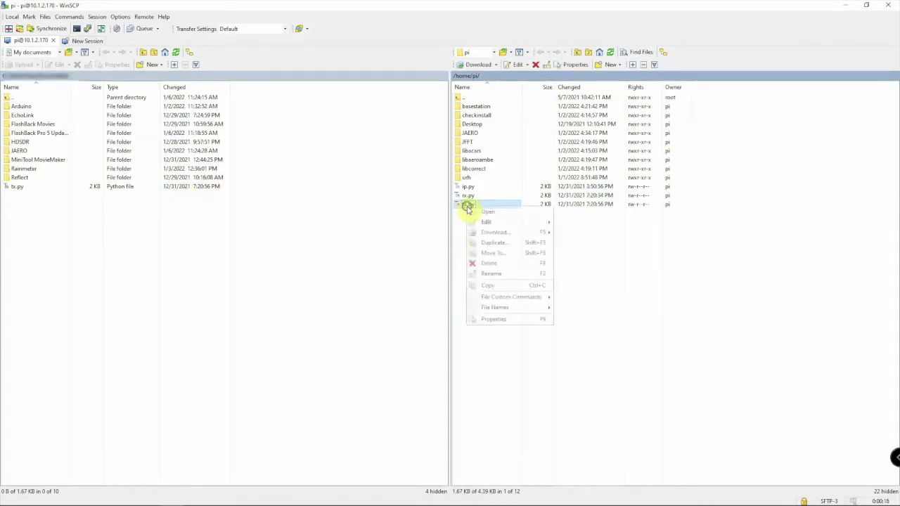
{"action": "left_click", "coordinate": [489, 263]}
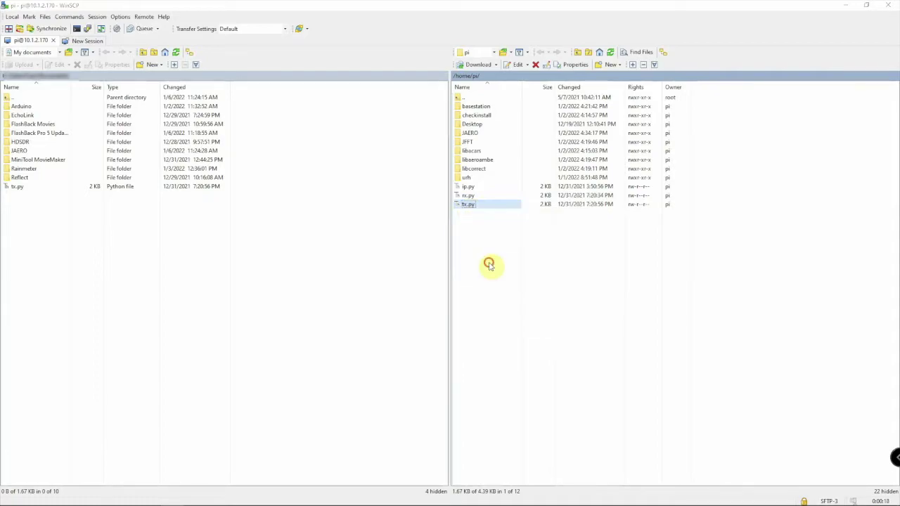
{"action": "left_click", "coordinate": [454, 274]}
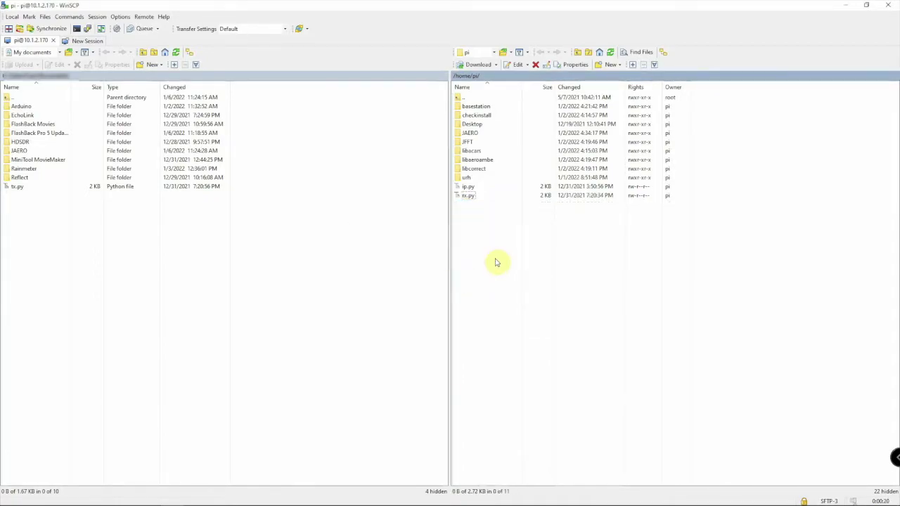
Step: Upload tx.py from the local documents folder to the remote /home/pi/ folder and look over the file operations available for it
{"action": "left_click", "coordinate": [20, 186]}
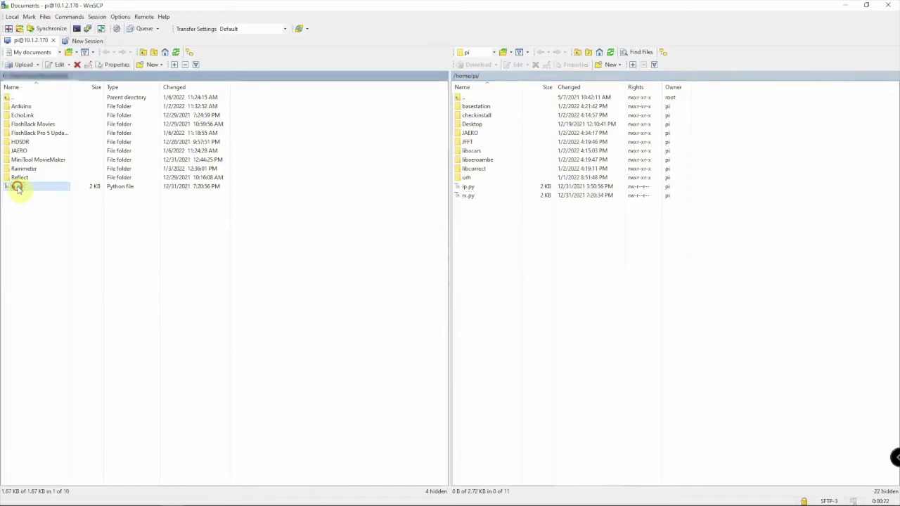
{"action": "left_click_drag", "start_coordinate": [19, 186], "coordinate": [589, 353]}
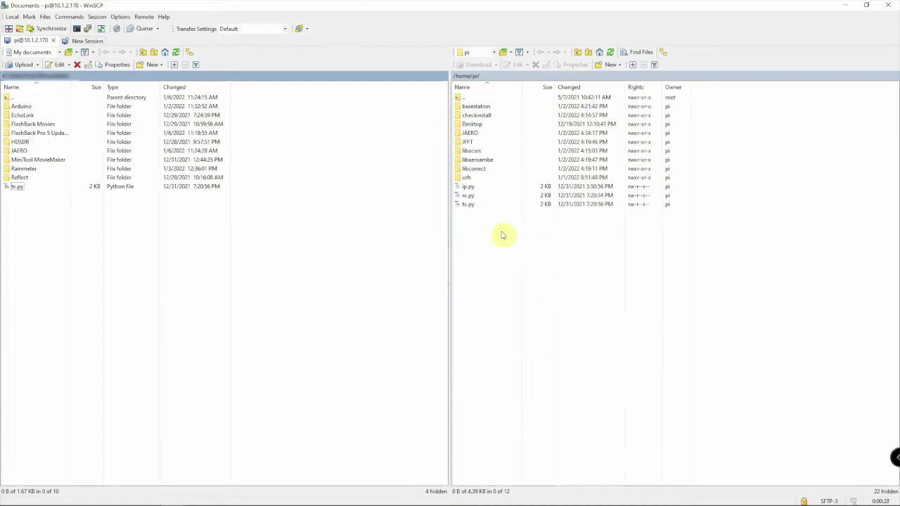
{"action": "right_click", "coordinate": [466, 205]}
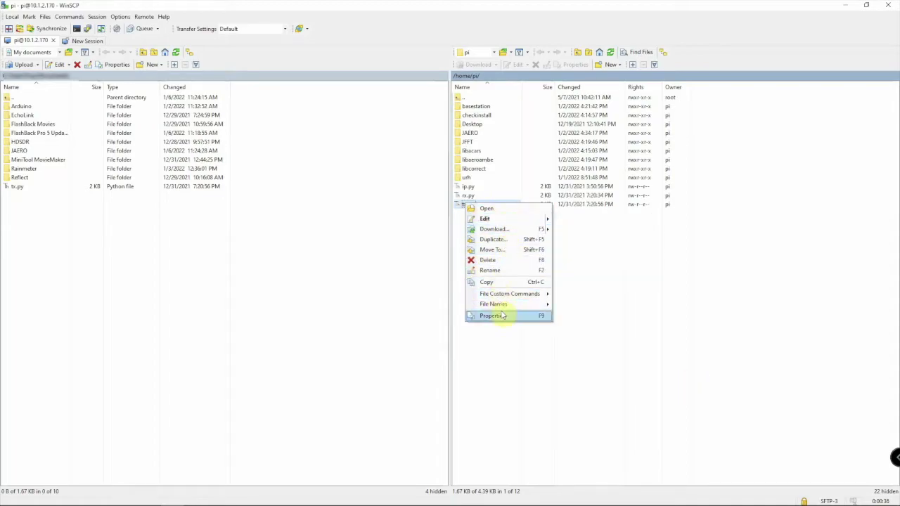
{"action": "left_click", "coordinate": [591, 288]}
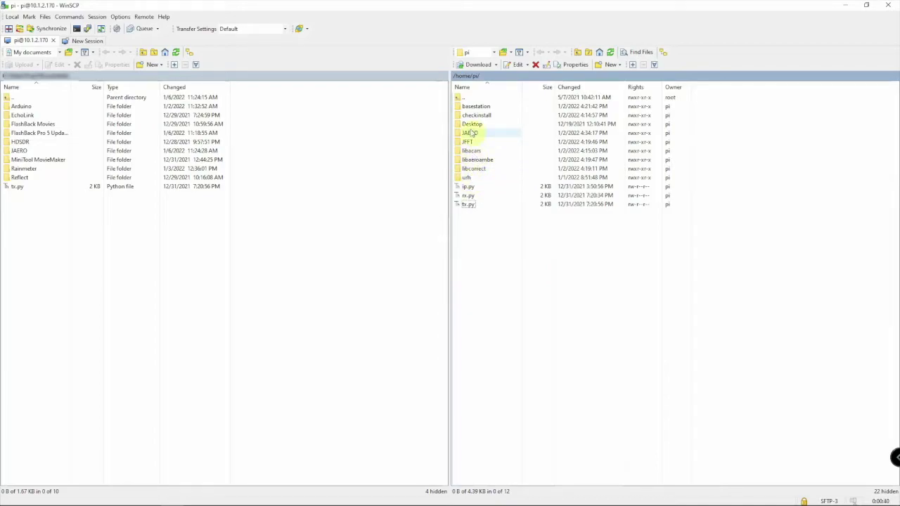
Step: Move the local JAERO folder to the recycle bin and download the remote JAERO folder into the local documents folder
{"action": "right_click", "coordinate": [35, 152]}
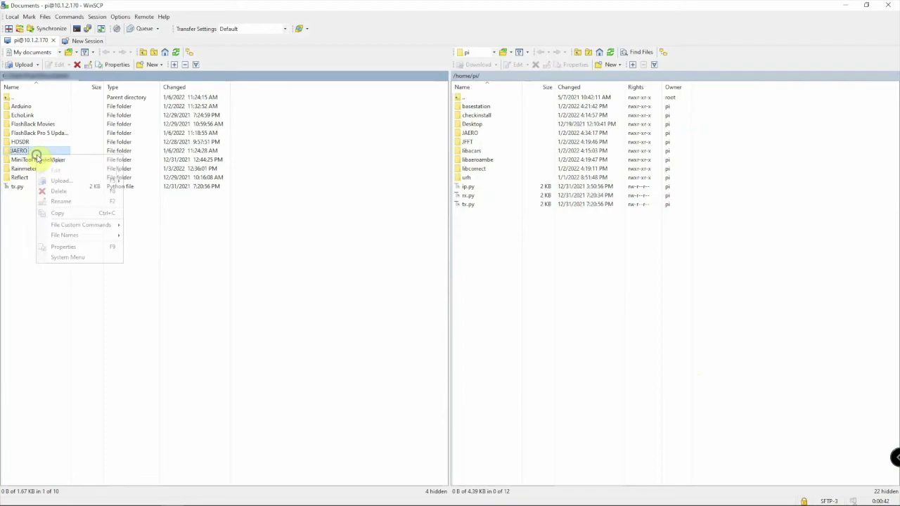
{"action": "left_click", "coordinate": [59, 190]}
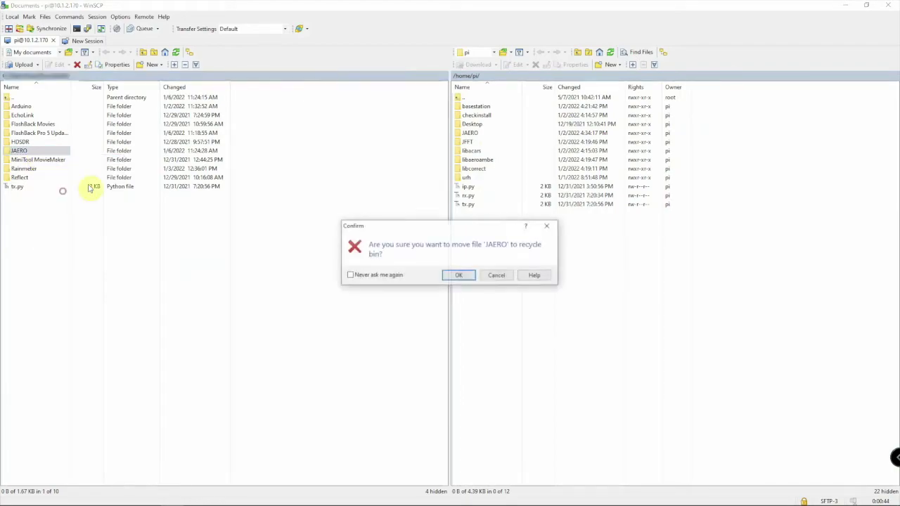
{"action": "left_click", "coordinate": [450, 275]}
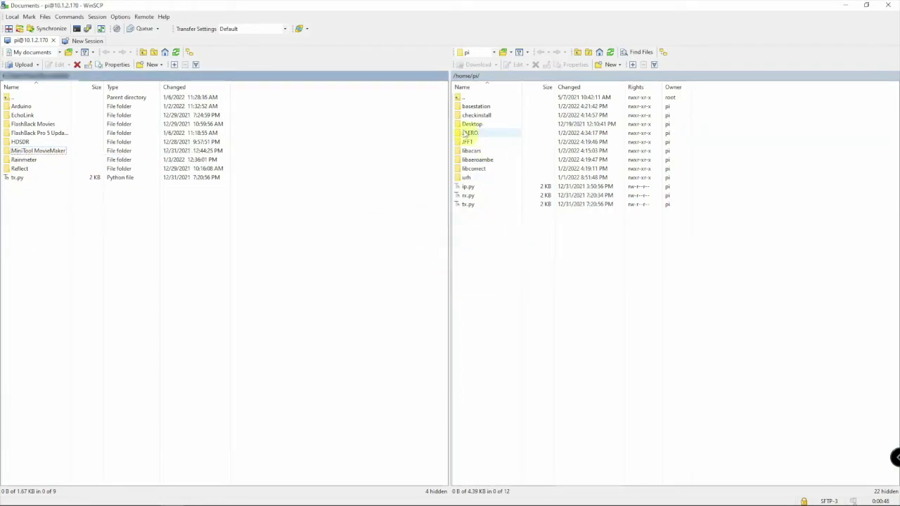
{"action": "left_click_drag", "start_coordinate": [465, 134], "coordinate": [149, 265]}
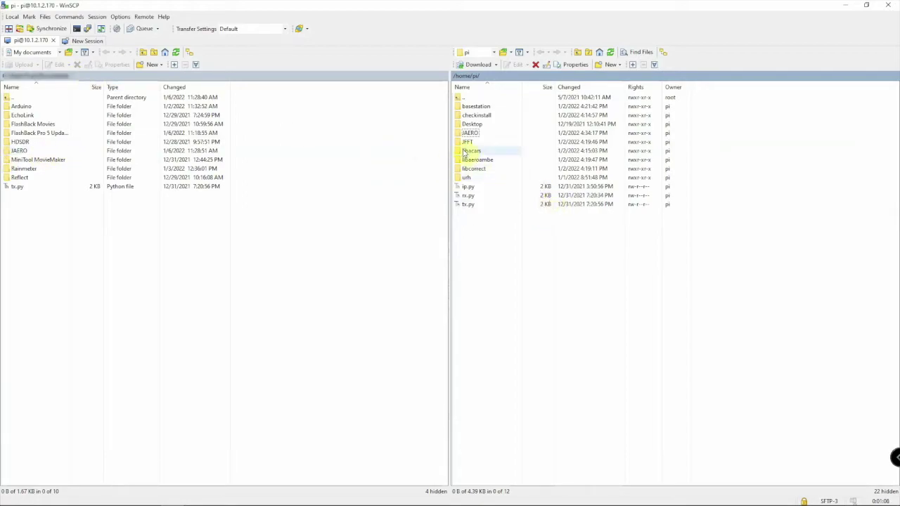
Step: Browse the contents of the remote checkinstall and urh folders, returning to /home/pi/ after each
{"action": "double_click", "coordinate": [469, 117]}
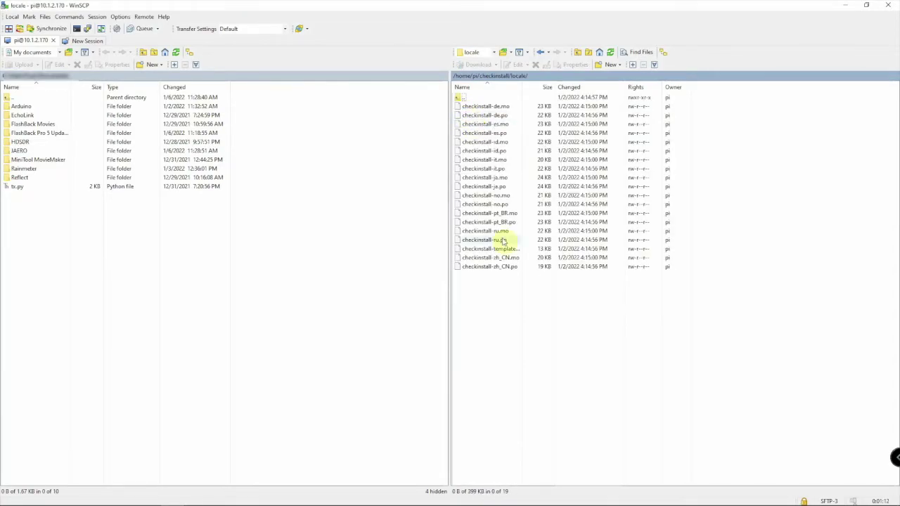
{"action": "key", "text": "BackSpace"}
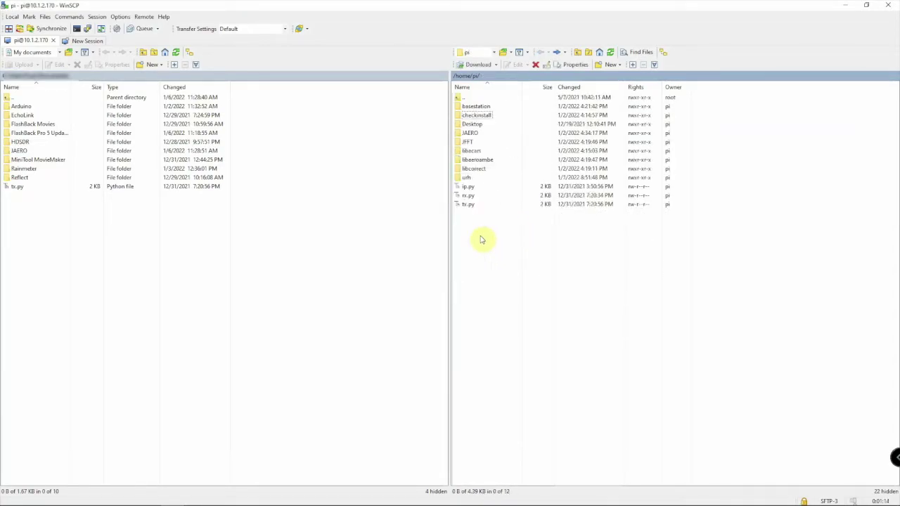
{"action": "double_click", "coordinate": [468, 179]}
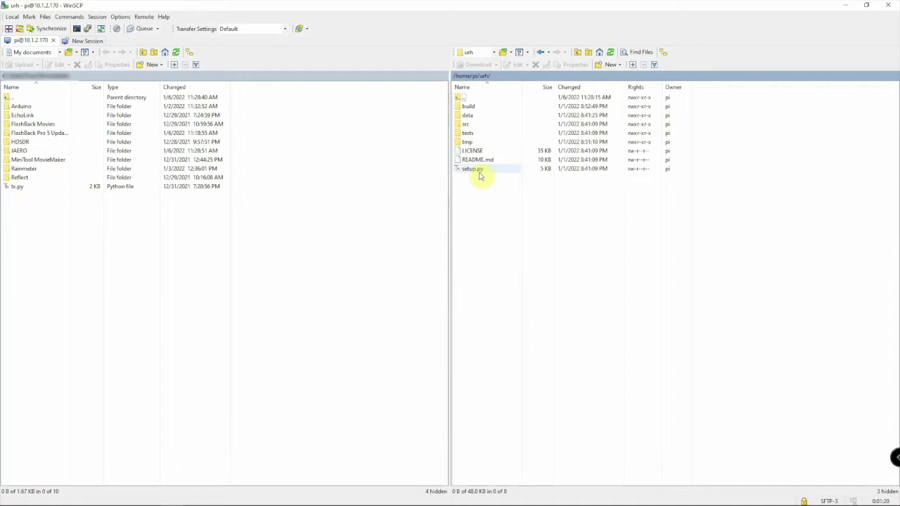
{"action": "key", "text": "BackSpace"}
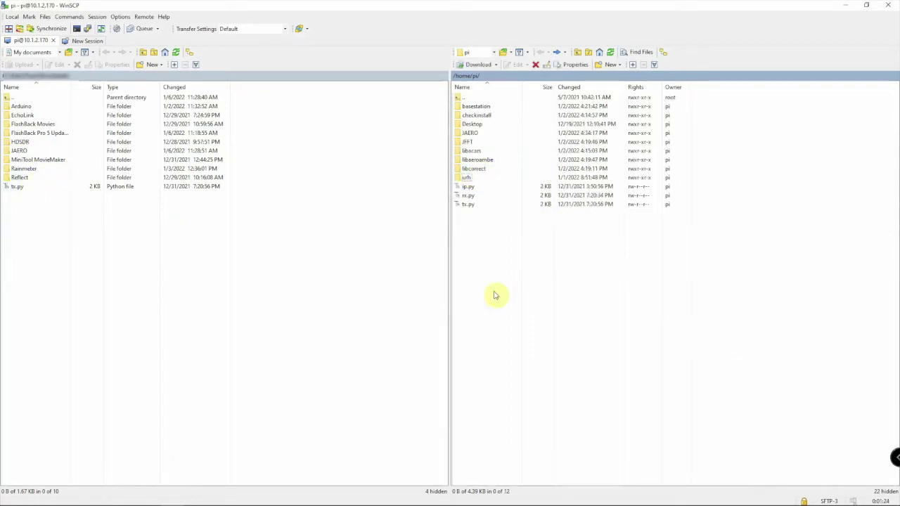
Step: Start uploading the local tx.py to /home/pi/ again and decline overwriting the existing remote file
{"action": "left_click_drag", "start_coordinate": [16, 187], "coordinate": [585, 377]}
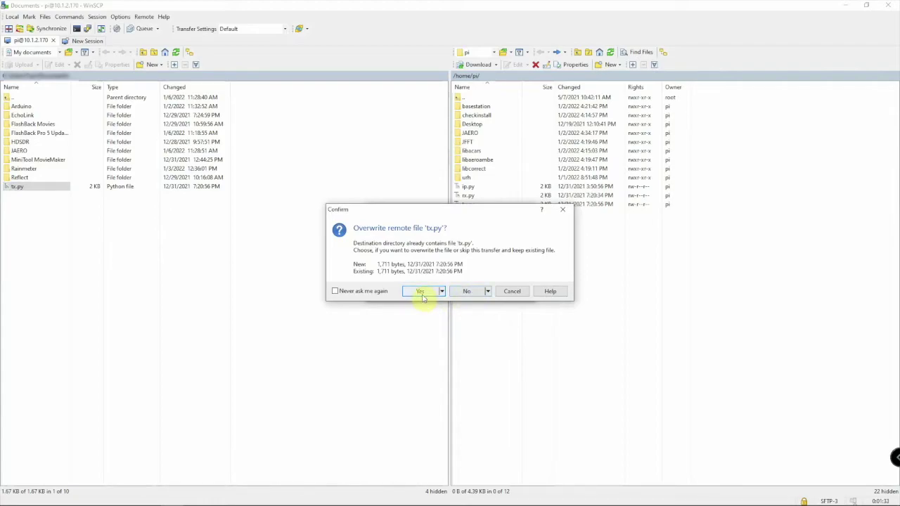
{"action": "left_click", "coordinate": [468, 296]}
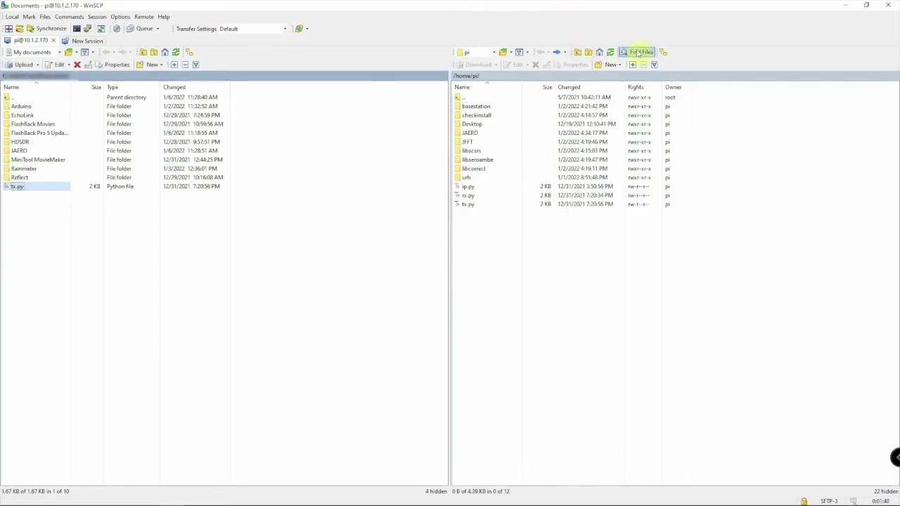
{"action": "left_click", "coordinate": [493, 53]}
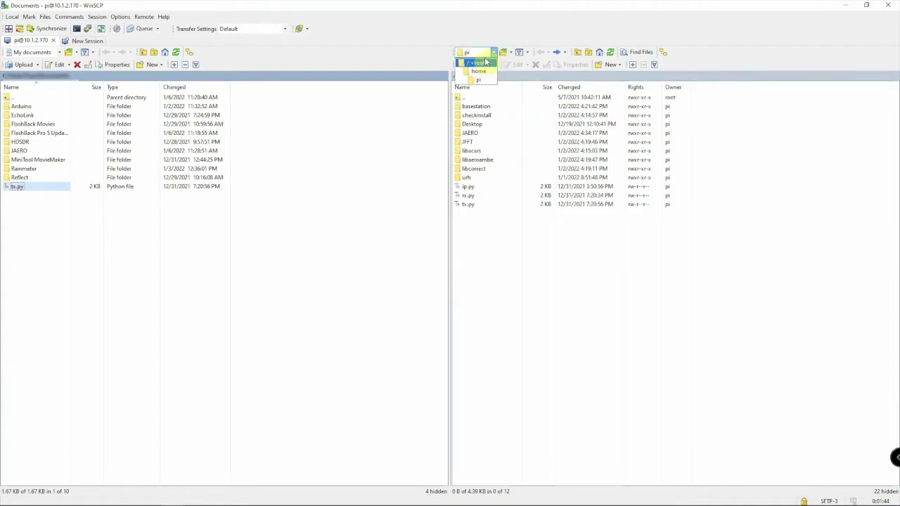
{"action": "left_click", "coordinate": [526, 52]}
{"action": "left_click", "coordinate": [598, 55]}
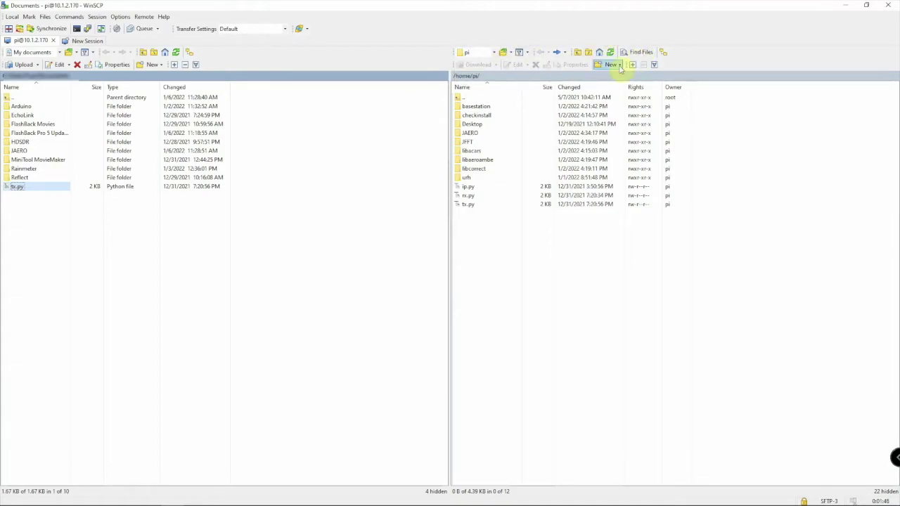
Step: Open a new session login, look over its save options and advanced site settings, and close it without logging in
{"action": "left_click", "coordinate": [86, 41]}
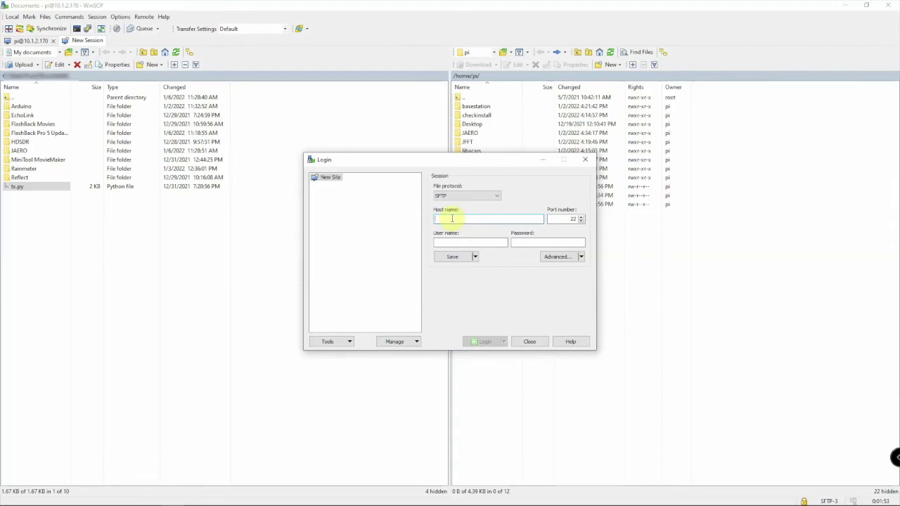
{"action": "left_click", "coordinate": [475, 256]}
{"action": "left_click", "coordinate": [501, 276]}
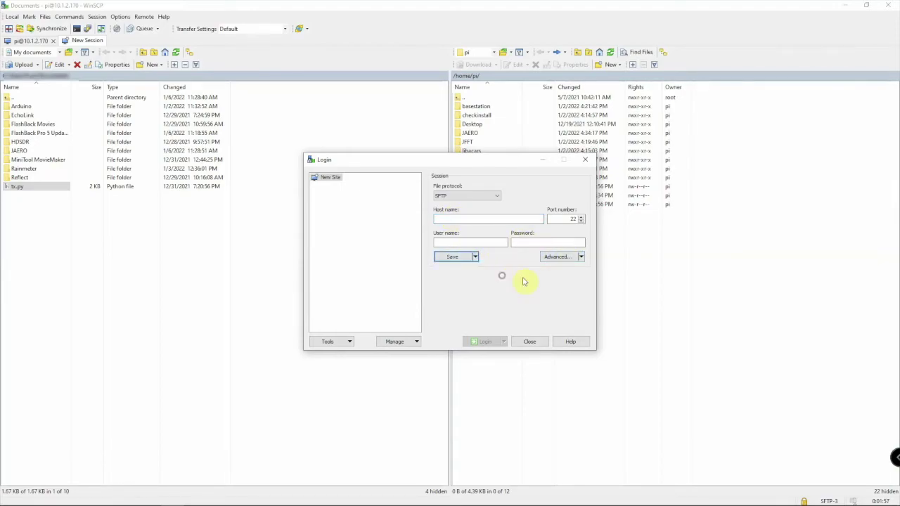
{"action": "left_click", "coordinate": [575, 258]}
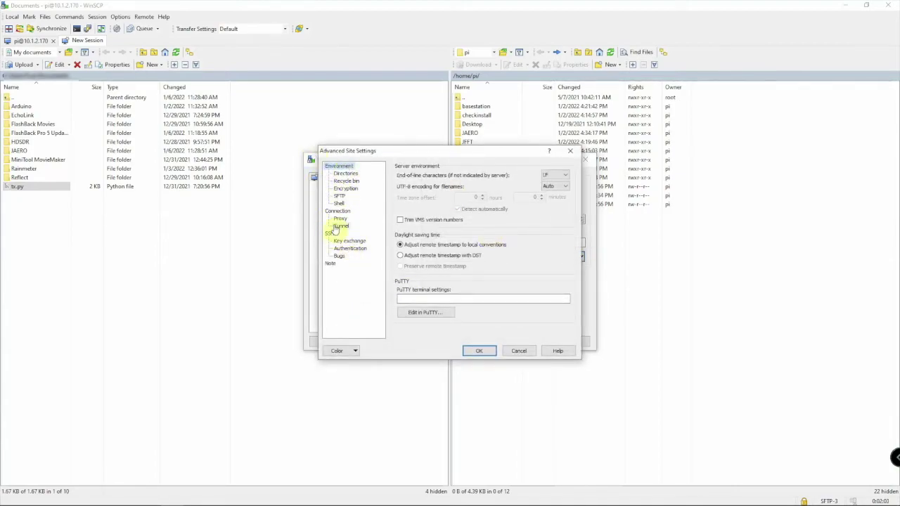
{"action": "left_click", "coordinate": [519, 354]}
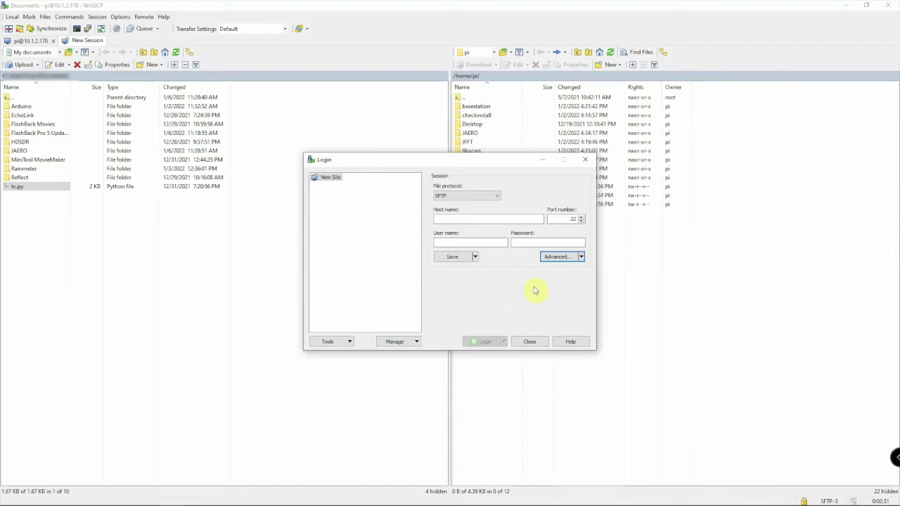
{"action": "left_click", "coordinate": [536, 343]}
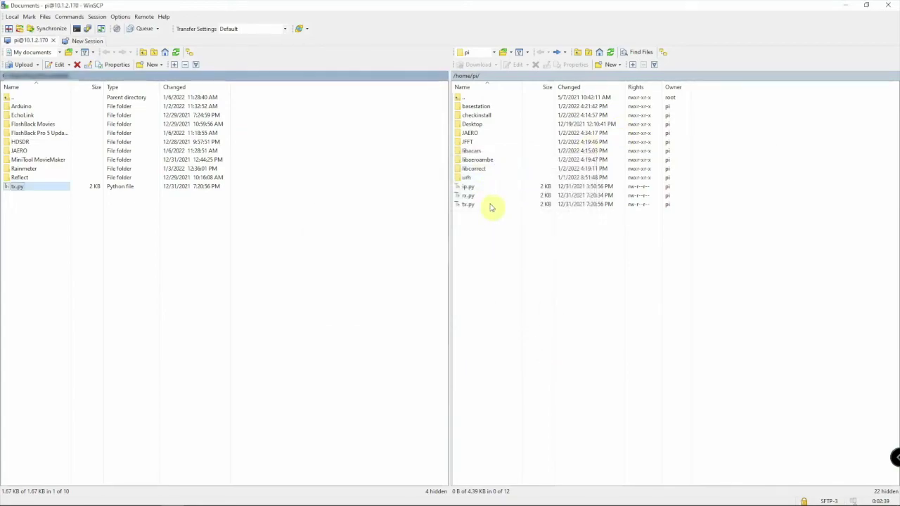